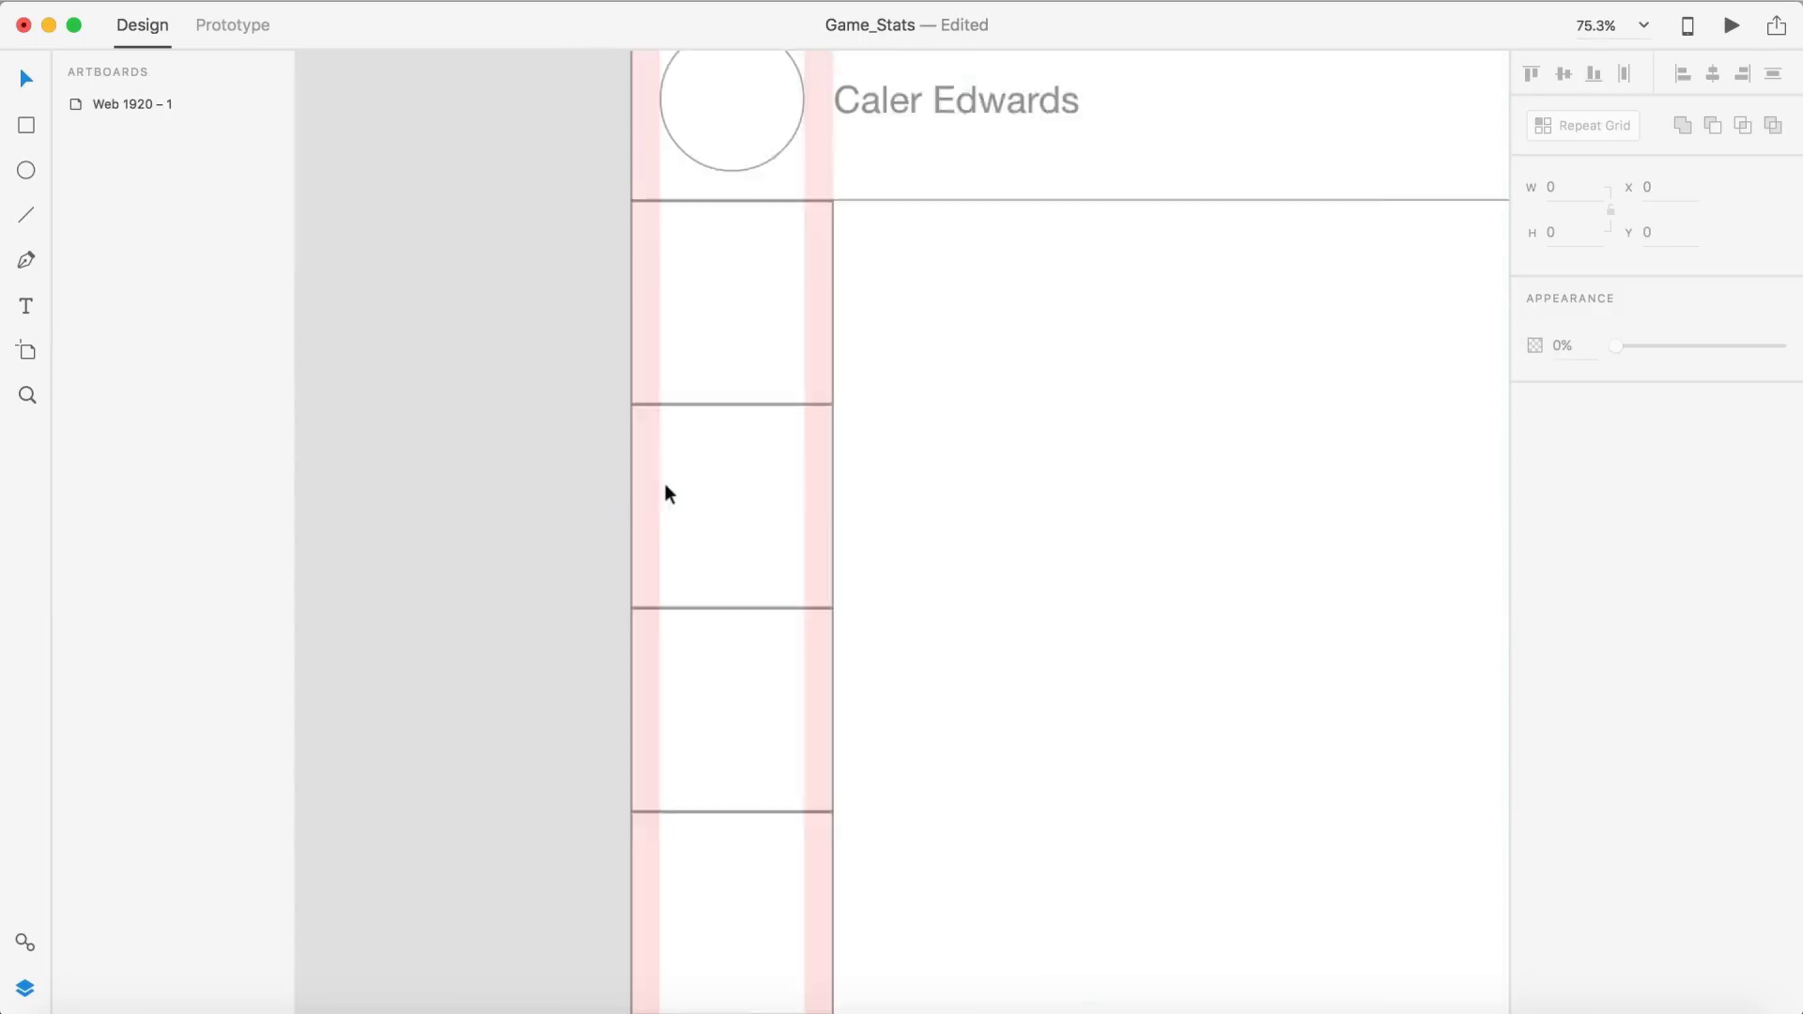
Build a widened HALO 5 dropdown with a Pen-drawn arrow, plus Game Type, Win/Loss and Kills headers.
scroll(554, 267, up, 5)
key(p)
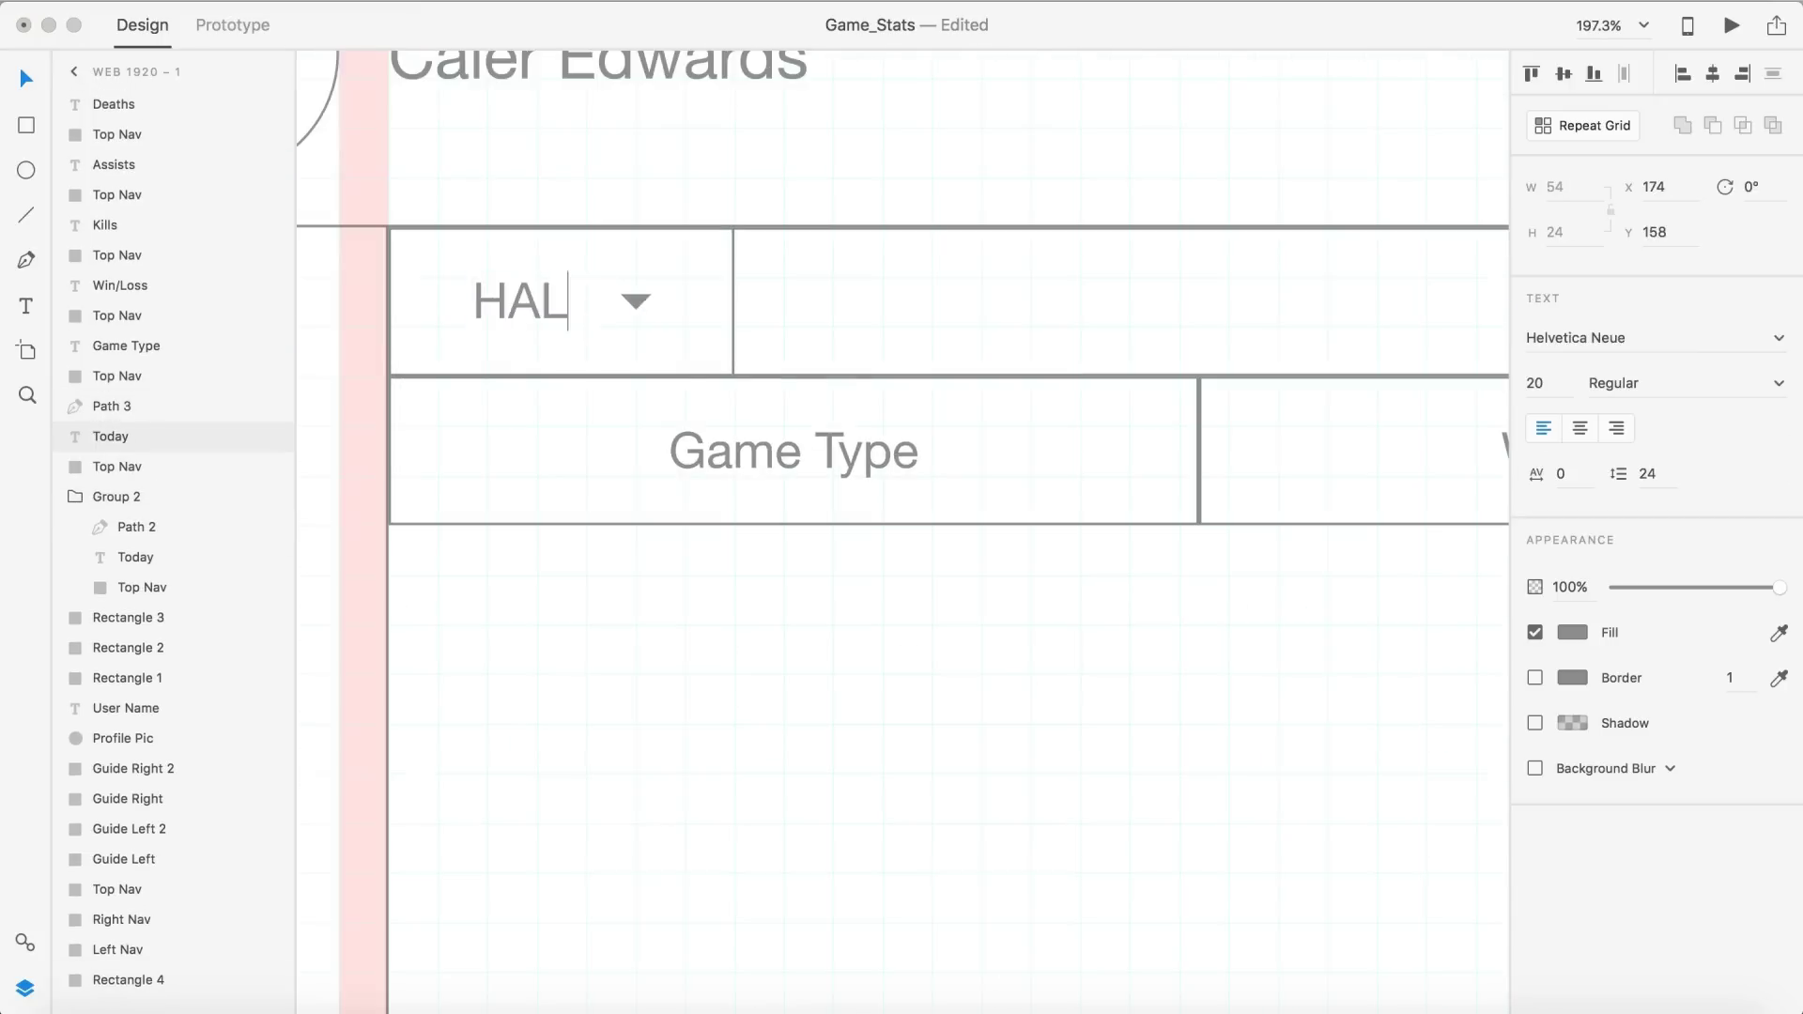
scroll(816, 355, down, 5)
scroll(1208, 437, down, 2)
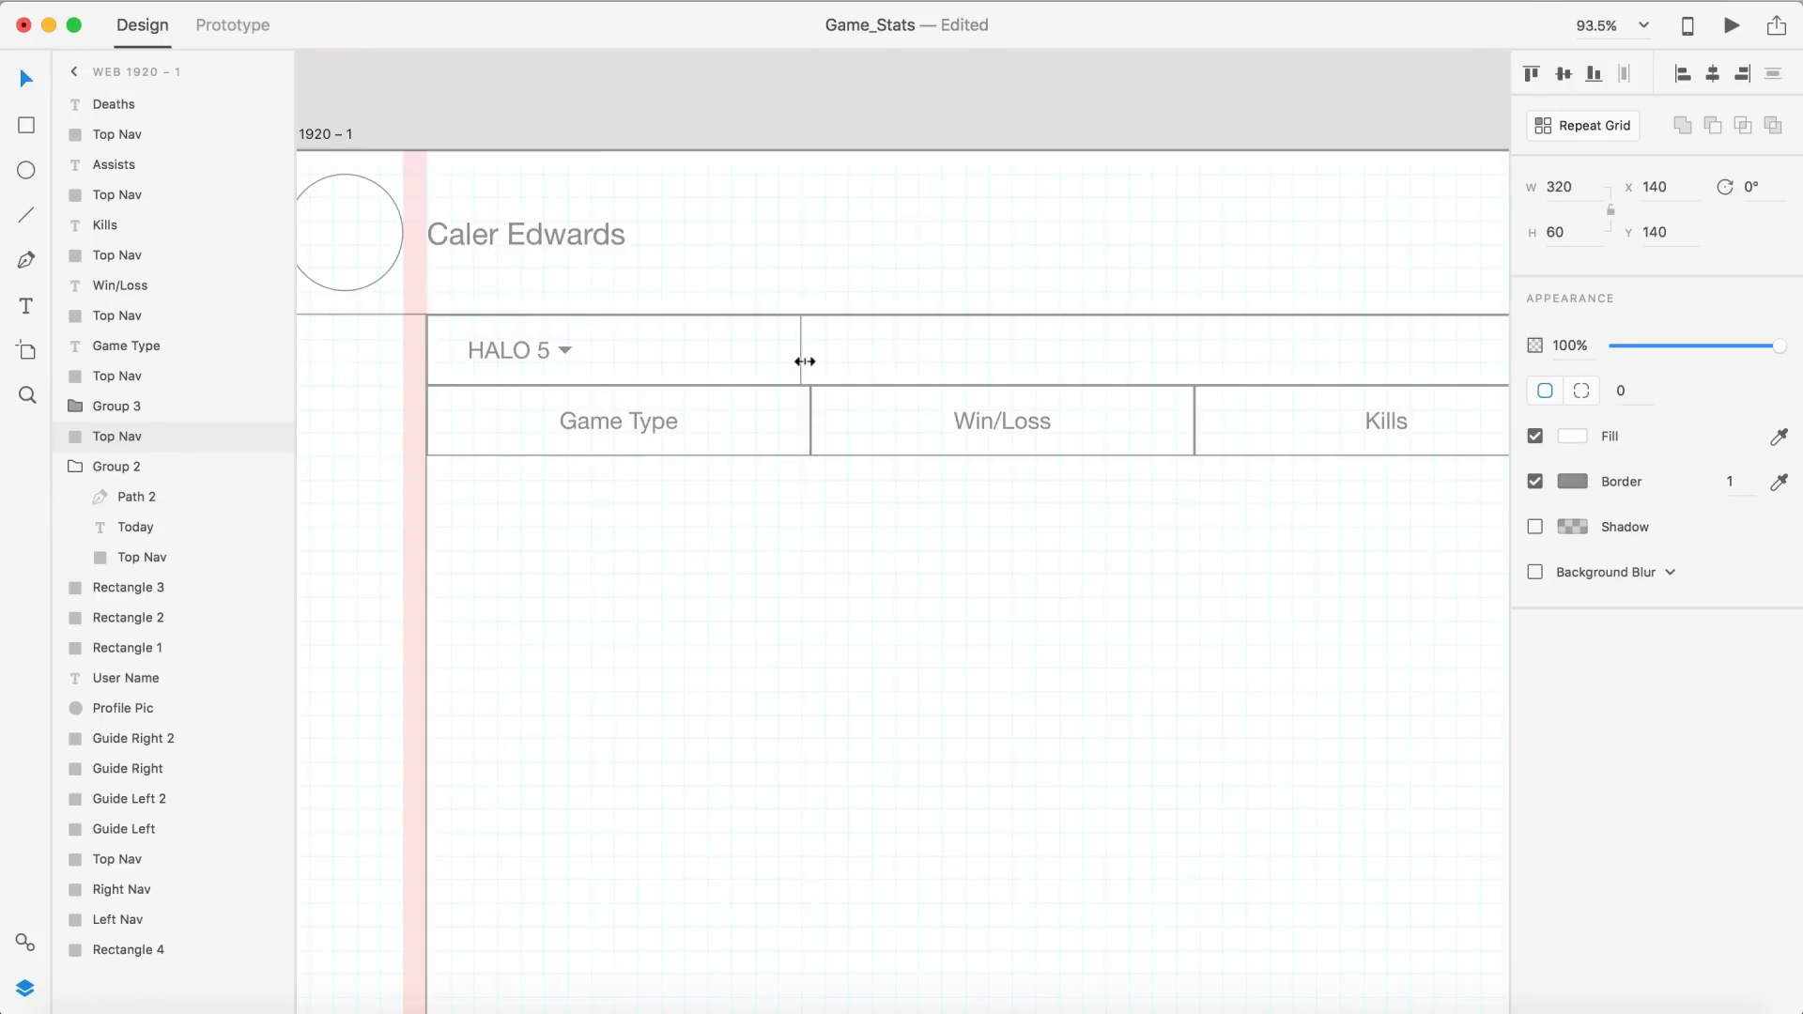
Fill five table rows numbered 1–5 with CTF, W, 18, 4, 9, and add a Today dropdown.
scroll(819, 422, down, 3)
scroll(1128, 341, up, 1)
scroll(716, 381, up, 3)
scroll(470, 250, up, 2)
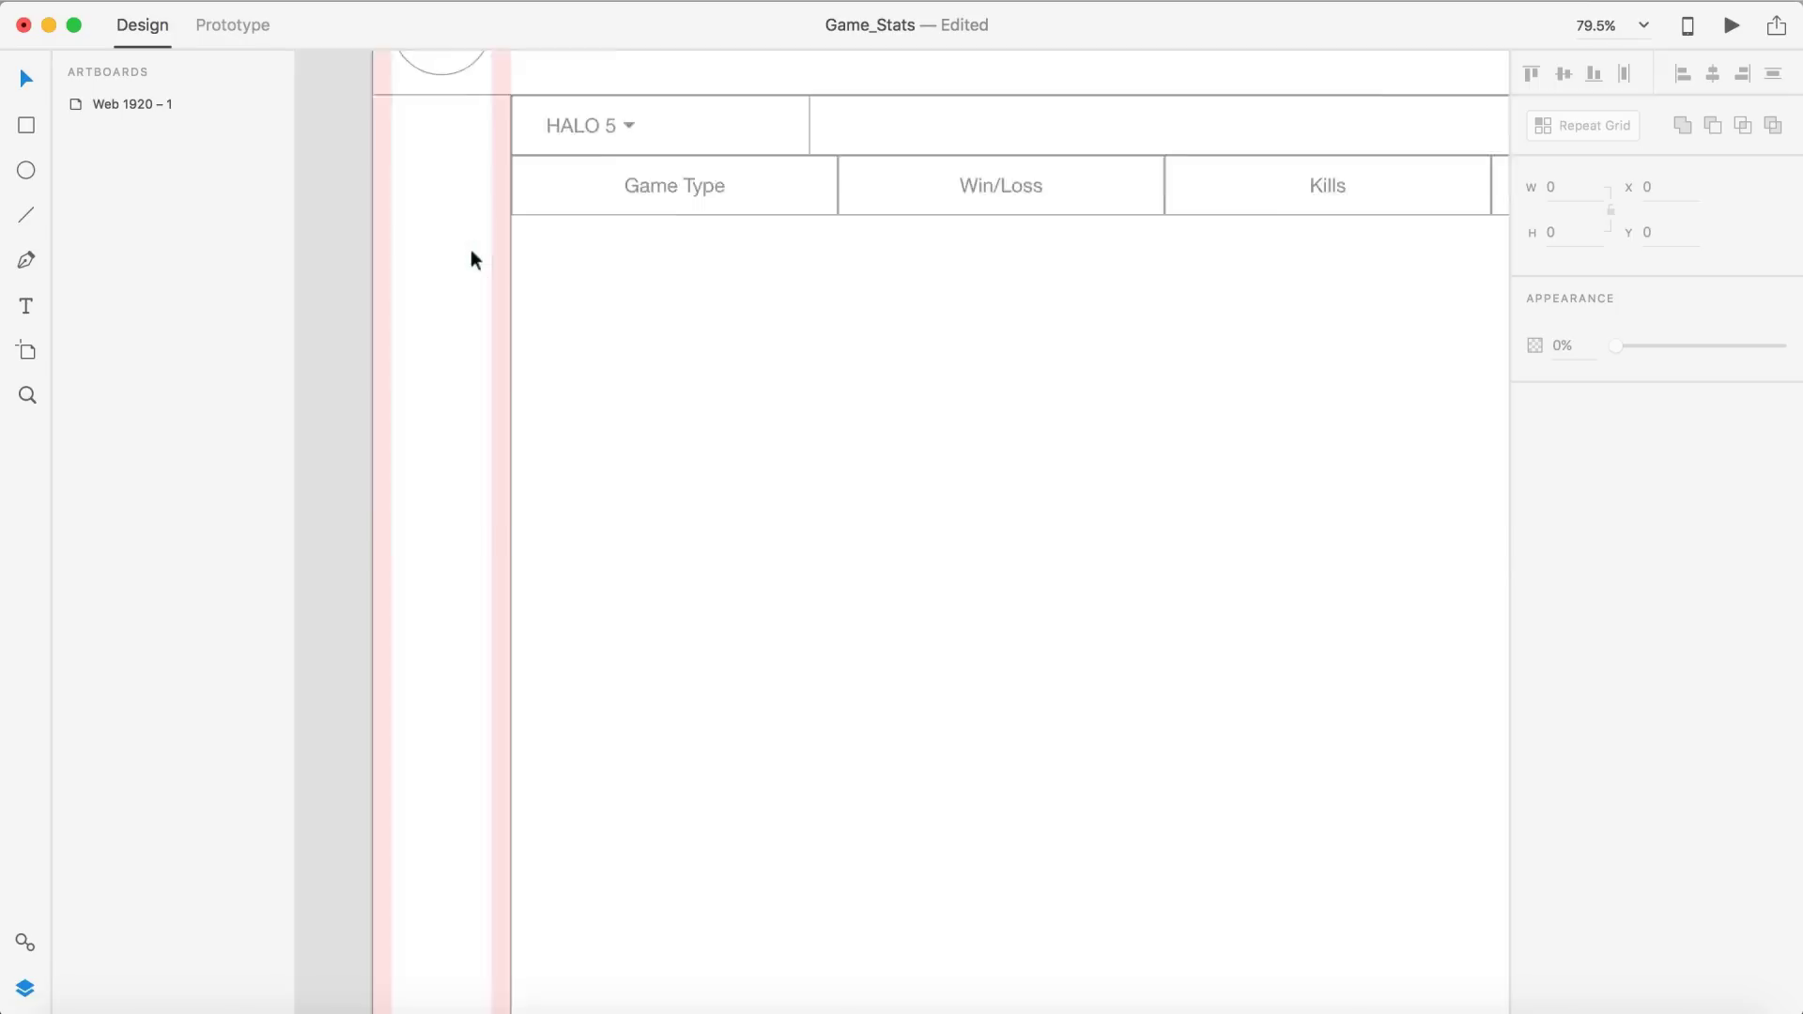
scroll(382, 165, down, 1)
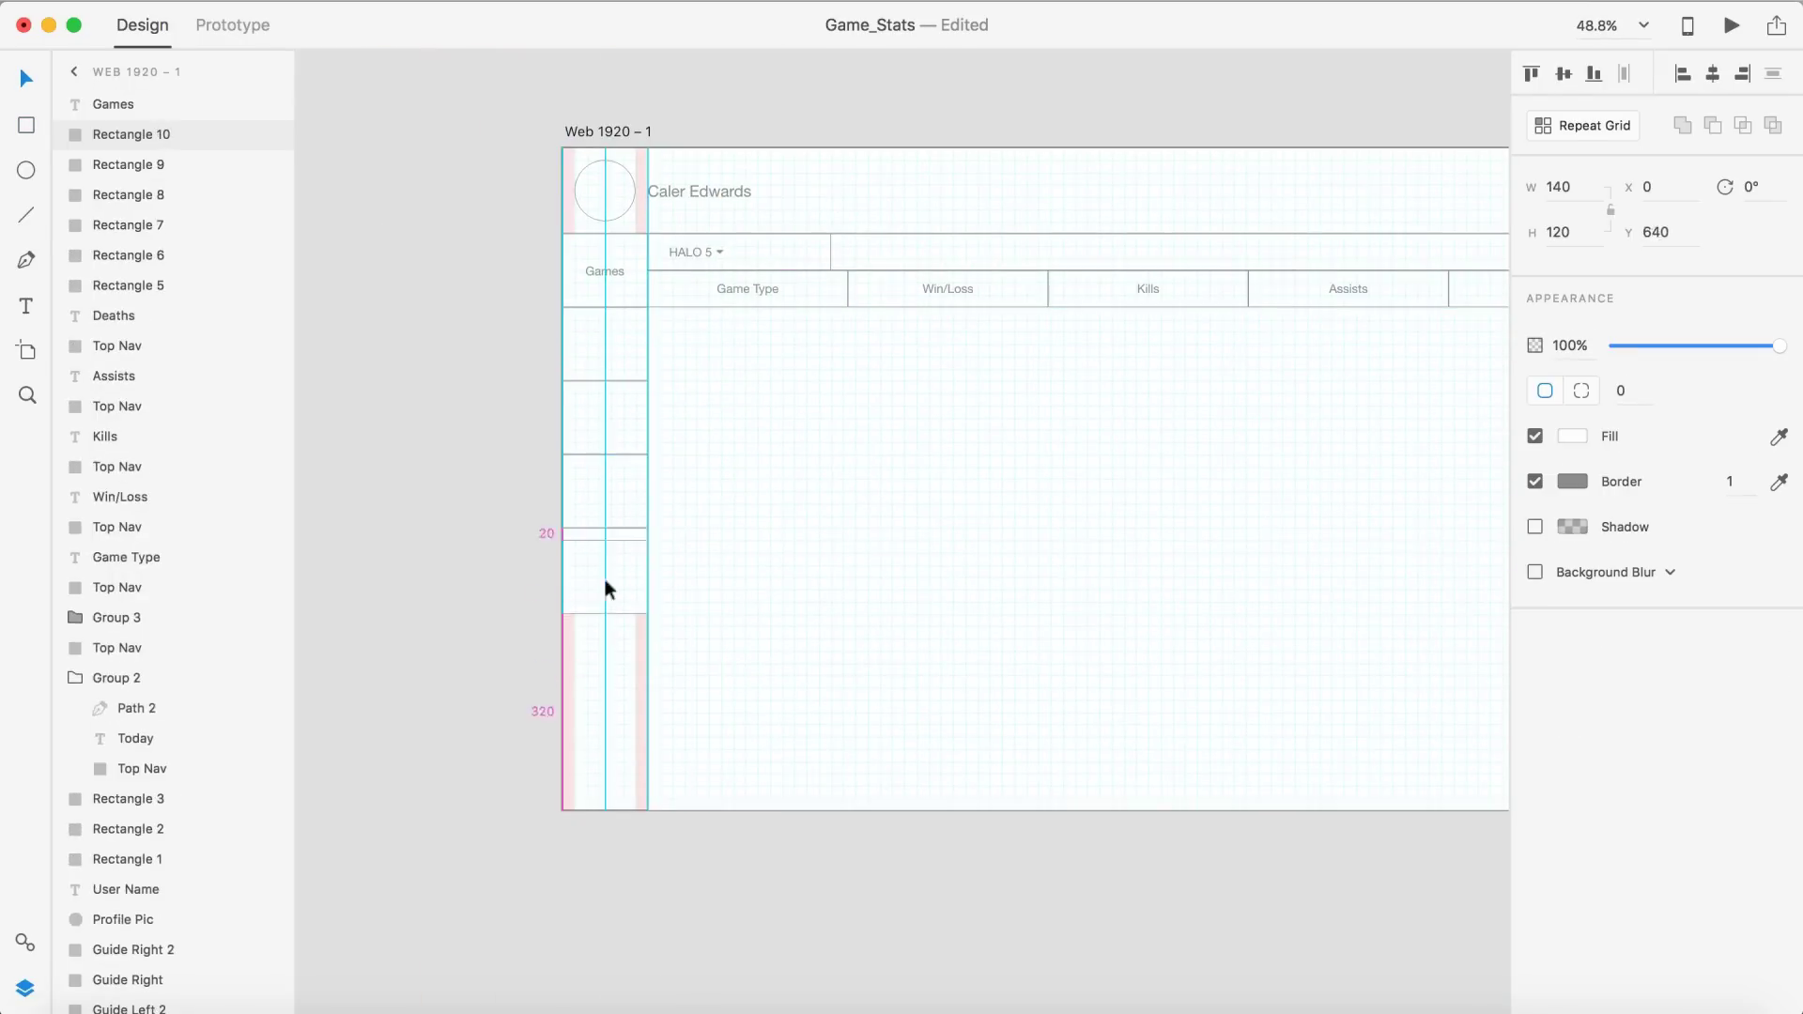
text(3)
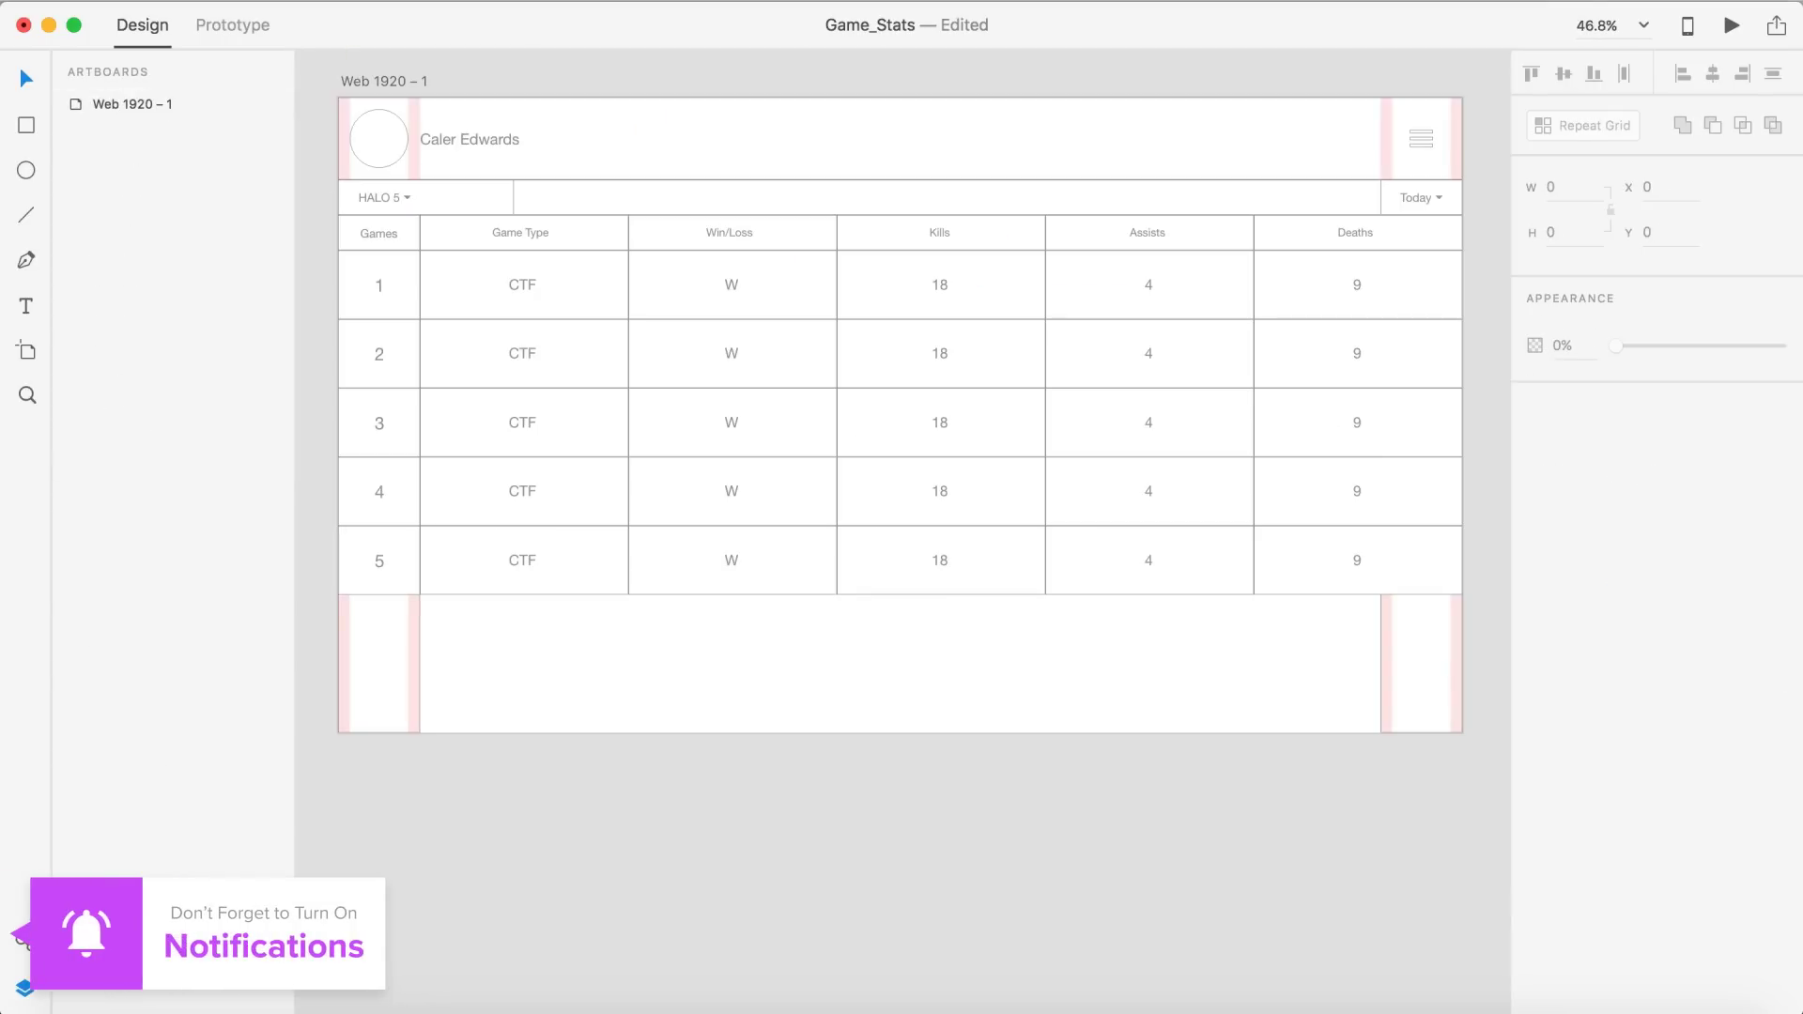
Restyle the HALO 5 bar and table with charcoal fills, white text and an ARENA filter.
scroll(613, 232, up, 5)
click(574, 213)
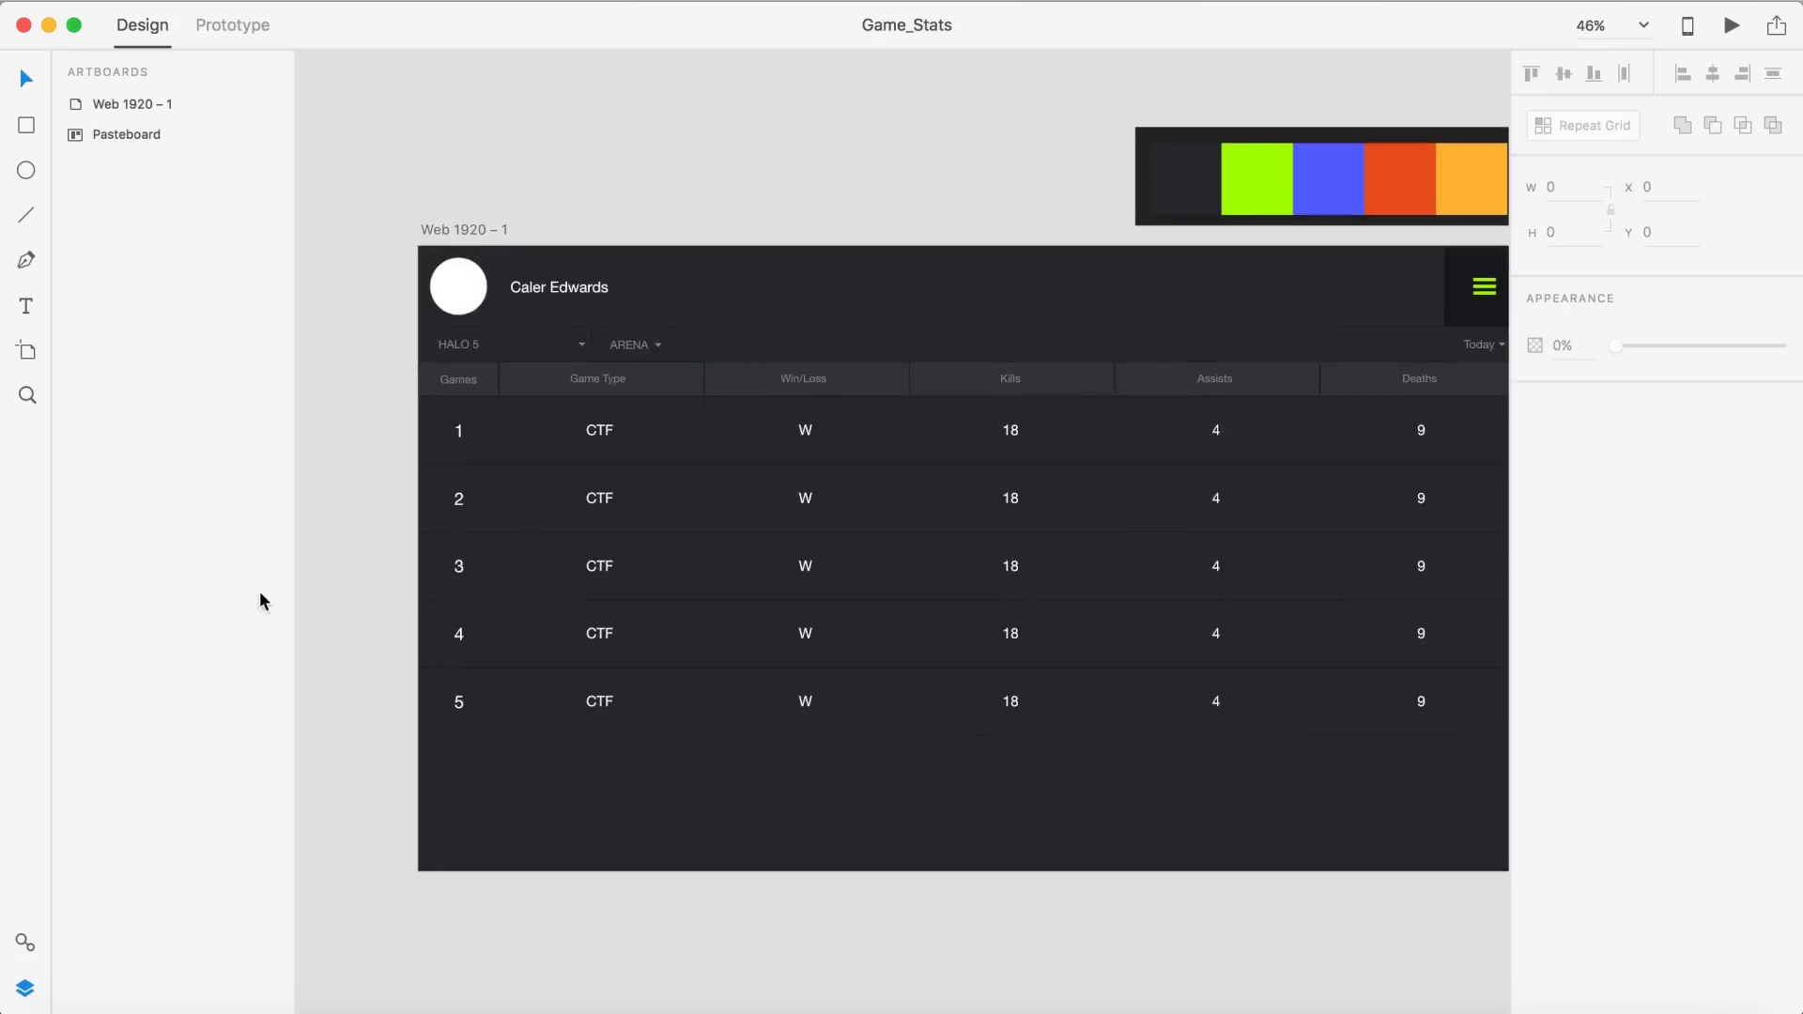
Vary the rows with Slayer and Breakout, colour L red, and highlight row 3 lime green.
scroll(843, 244, up, 5)
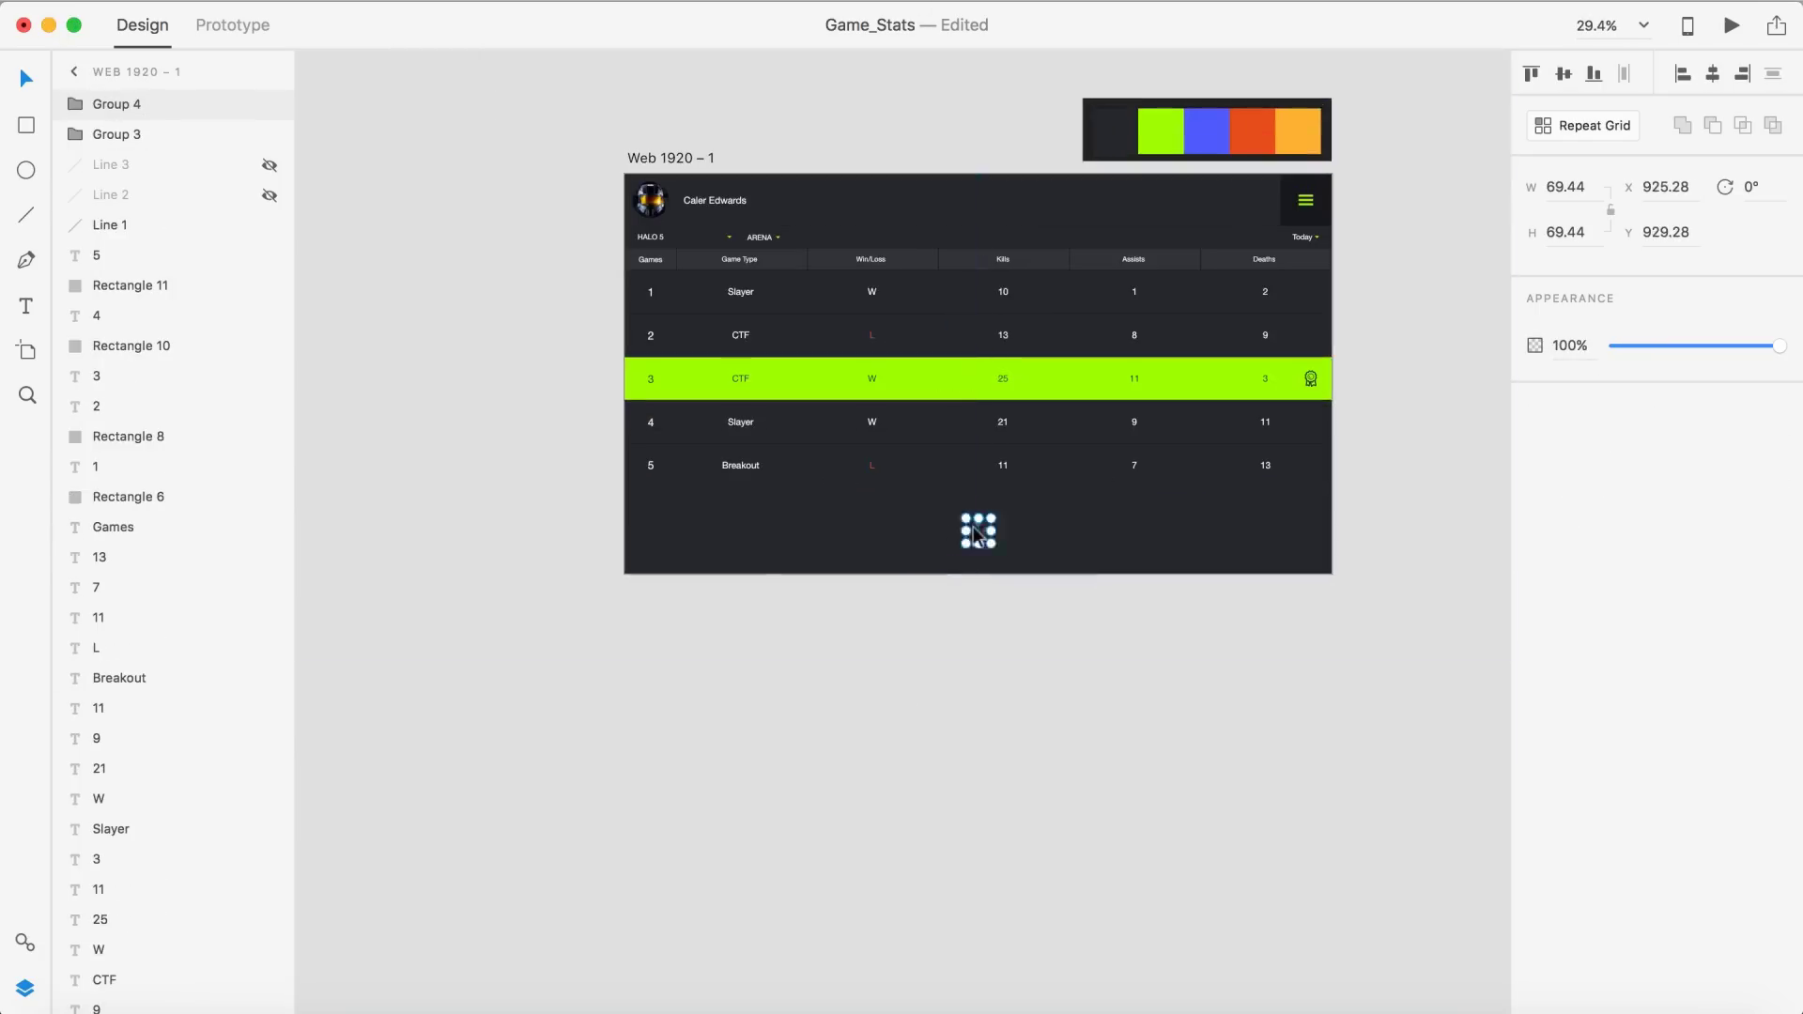
Preview the dashboard full-screen, then caption the footer icon 'Play More Games'.
key(super+Return)
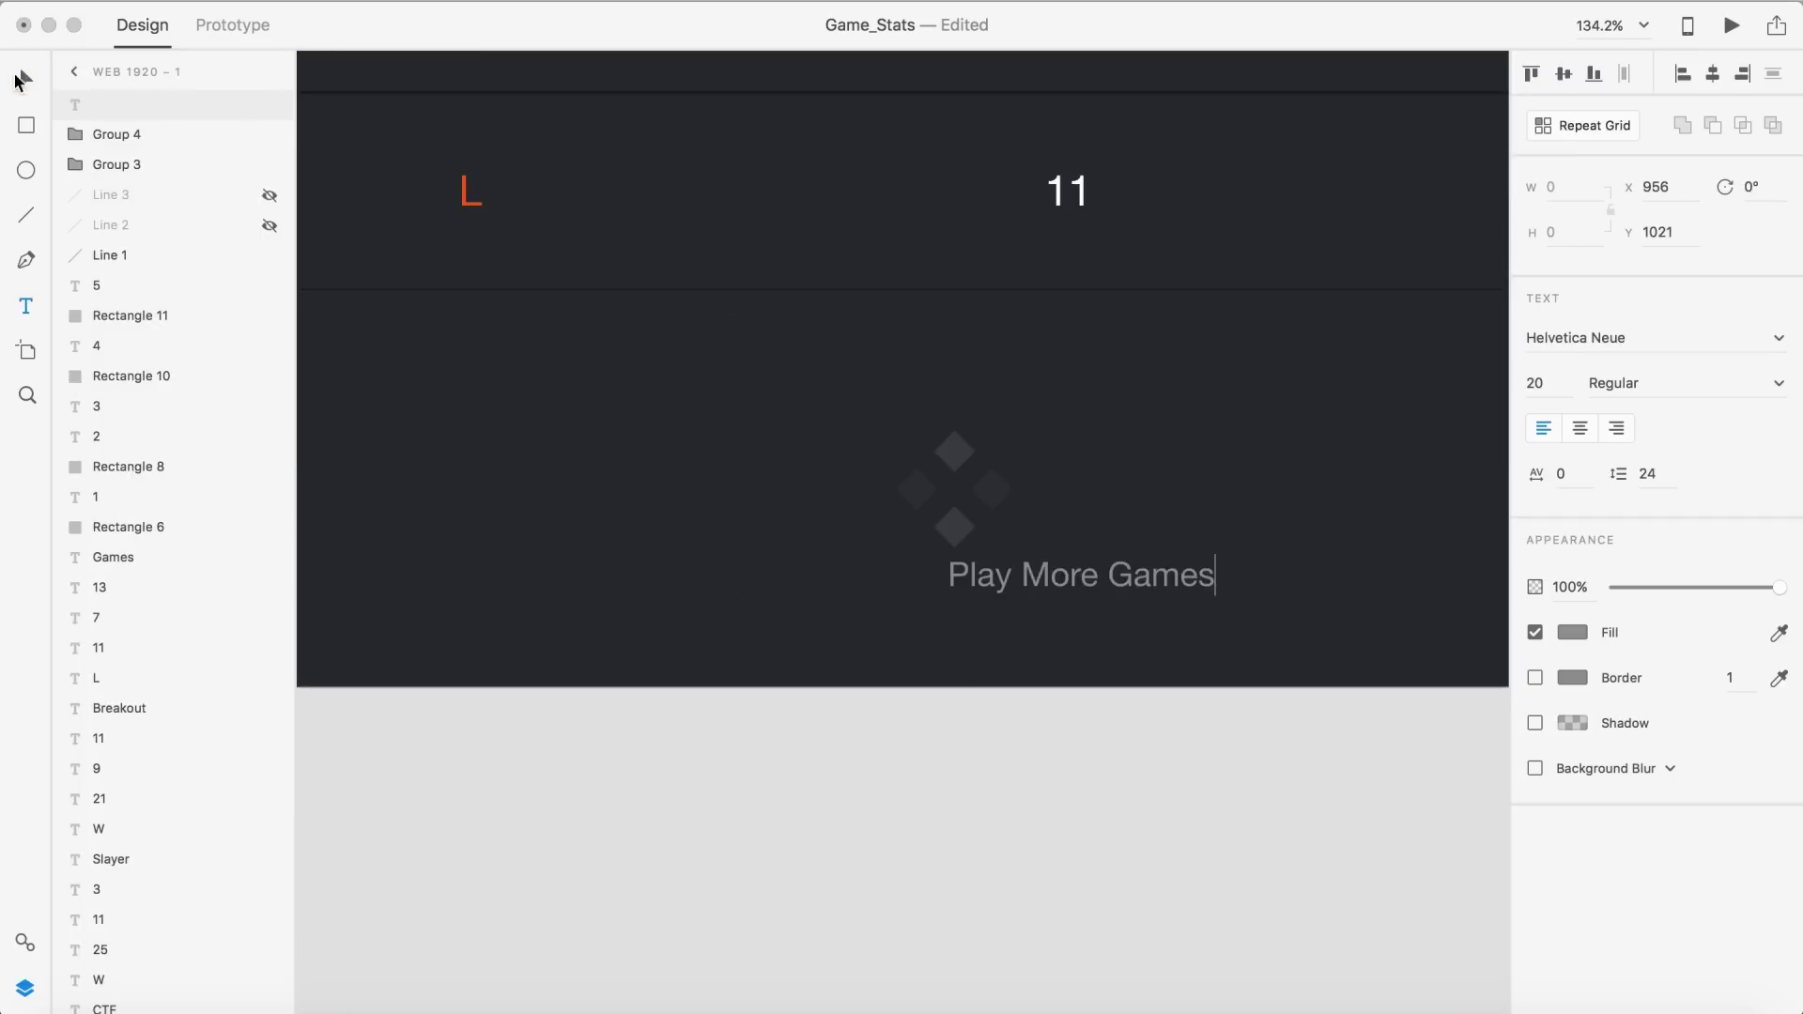